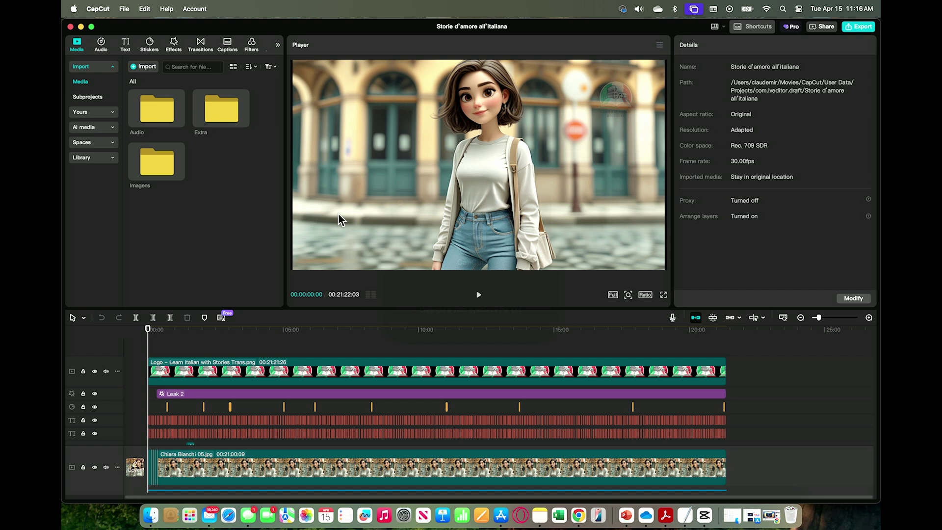
Step: View CapCut's about/version information, then return to the CapCut home page
{"action": "left_click", "coordinate": [102, 13]}
{"action": "left_click", "coordinate": [103, 26]}
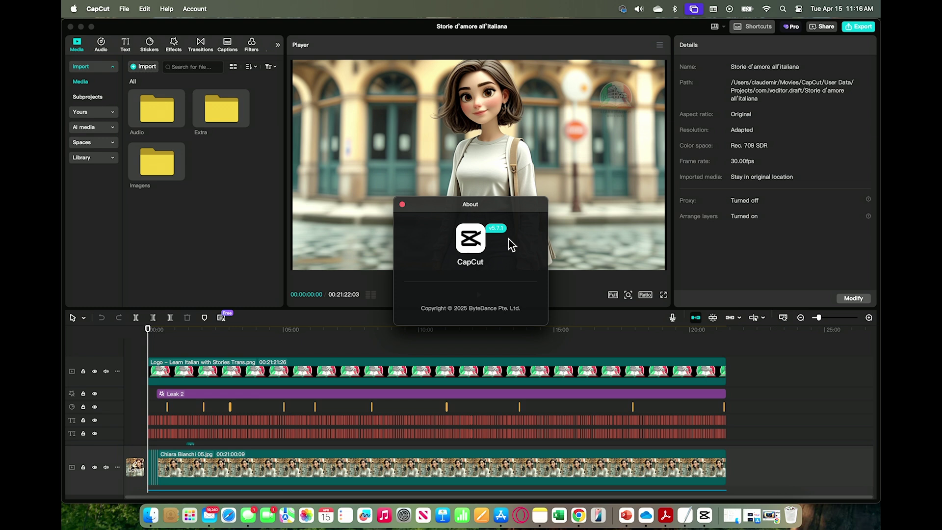
{"action": "left_click", "coordinate": [399, 203]}
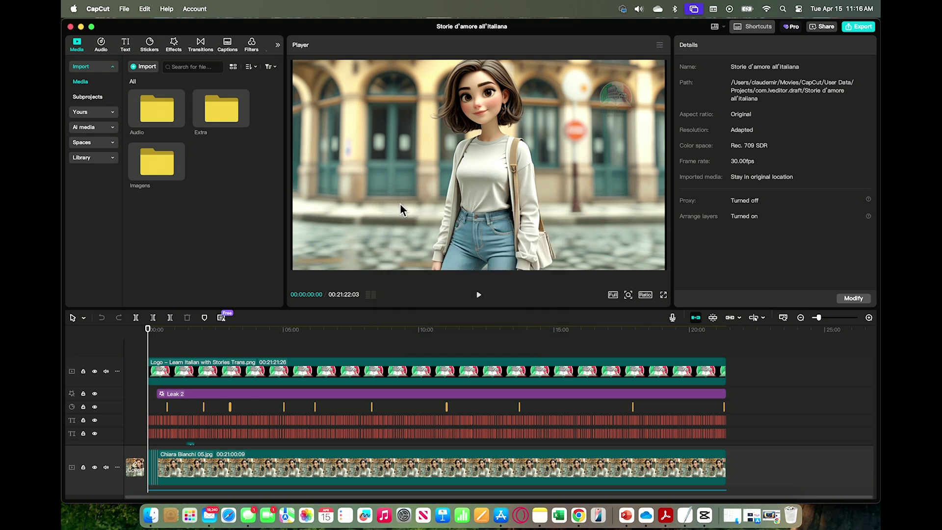
{"action": "left_click", "coordinate": [101, 14]}
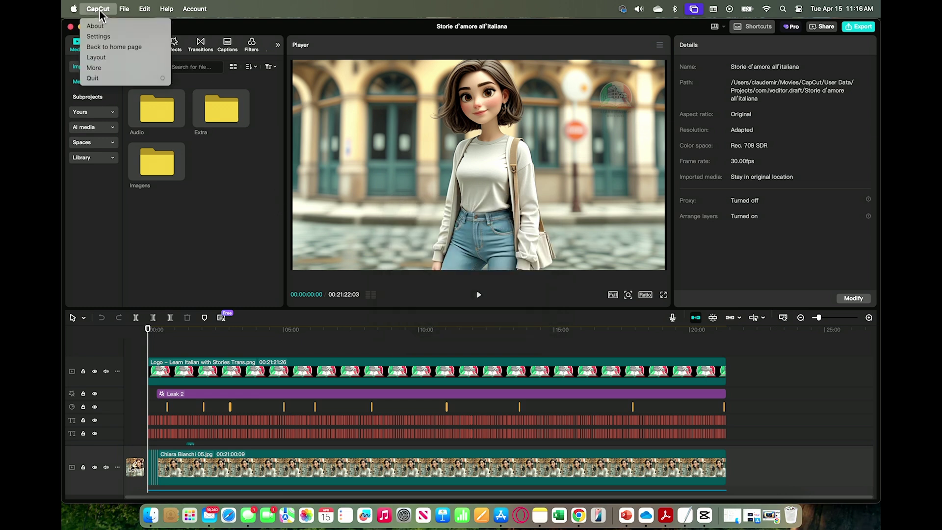
{"action": "left_click", "coordinate": [114, 46]}
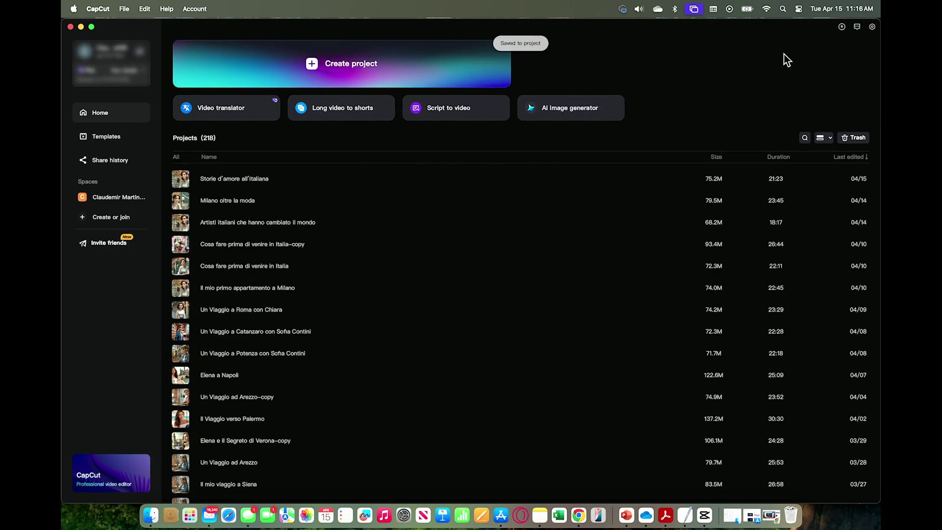
Step: From the gear menu's Version entry, check for updates and start installing the 6.1.0 beta
{"action": "left_click", "coordinate": [872, 27]}
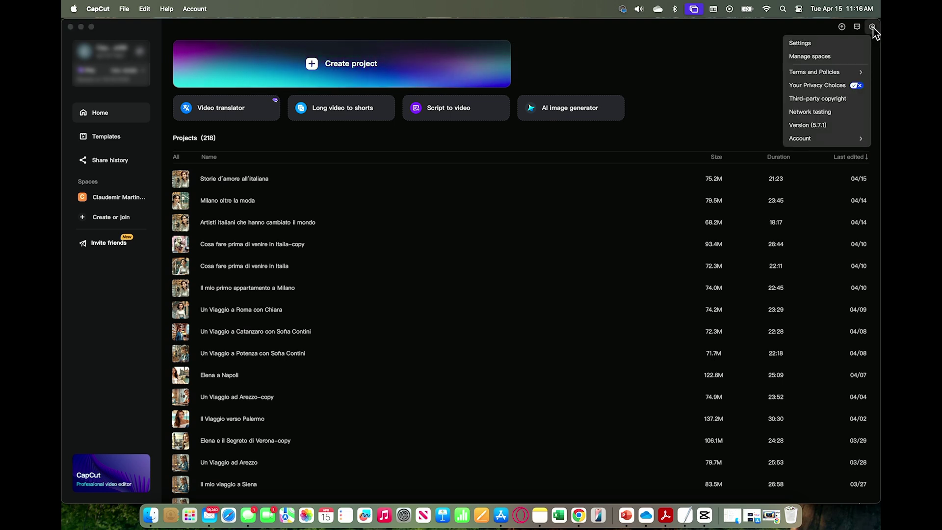
{"action": "left_click", "coordinate": [809, 126]}
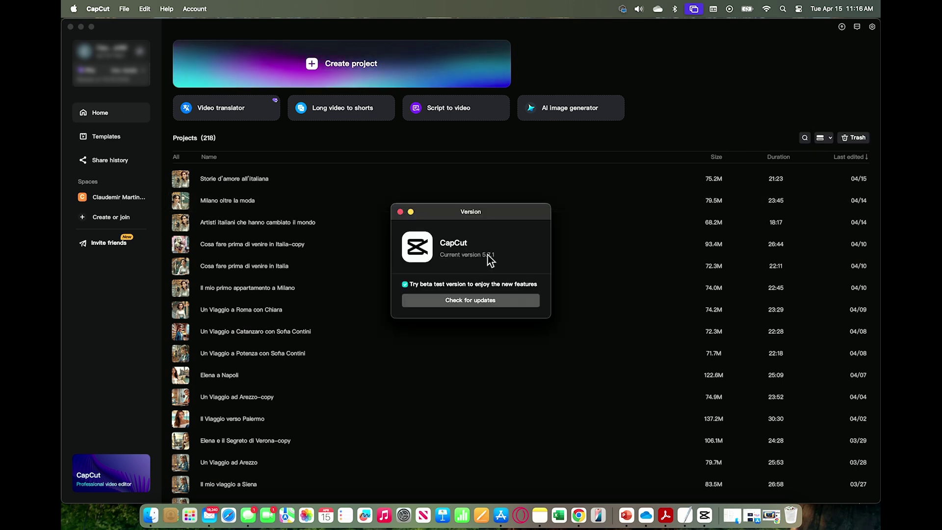
{"action": "left_click", "coordinate": [469, 301]}
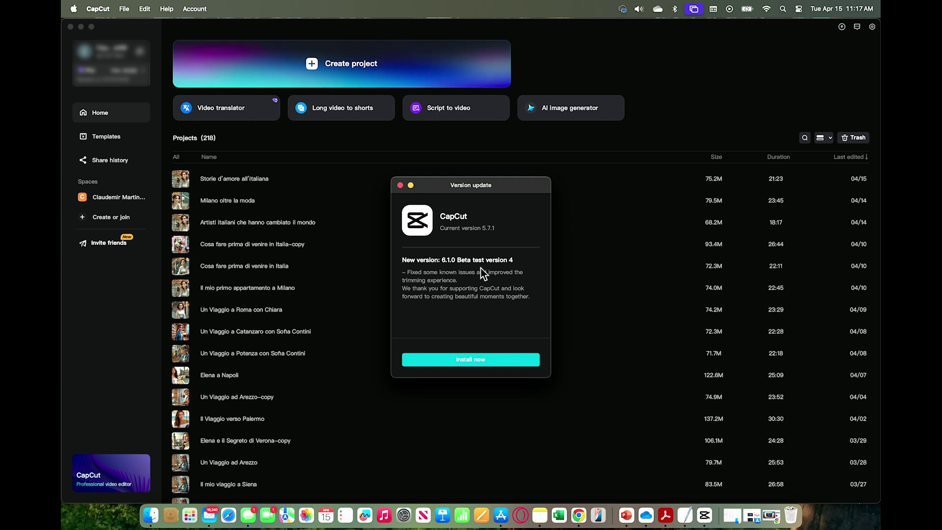
{"action": "left_click", "coordinate": [466, 363]}
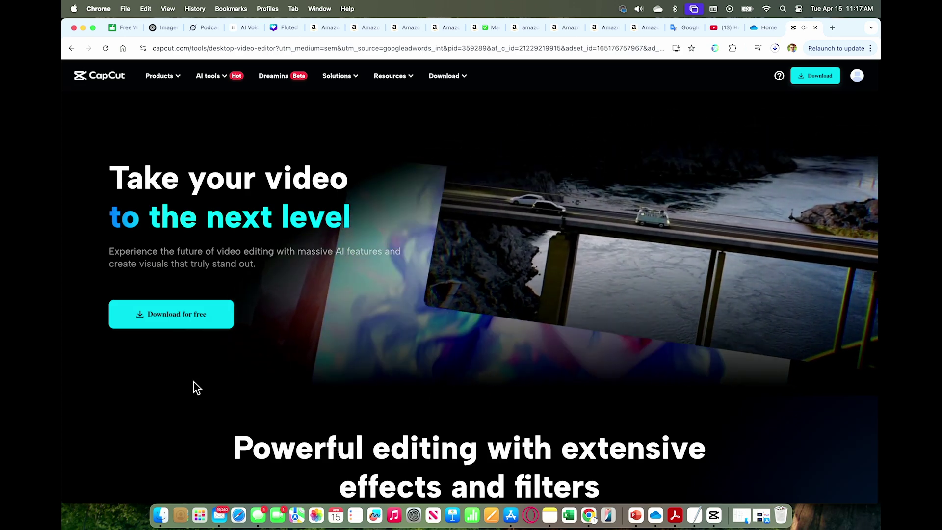
Step: Open the Desktop in Finder and open the downloaded CapCut 6.1.0 beta disk image
{"action": "right_click", "coordinate": [161, 518]}
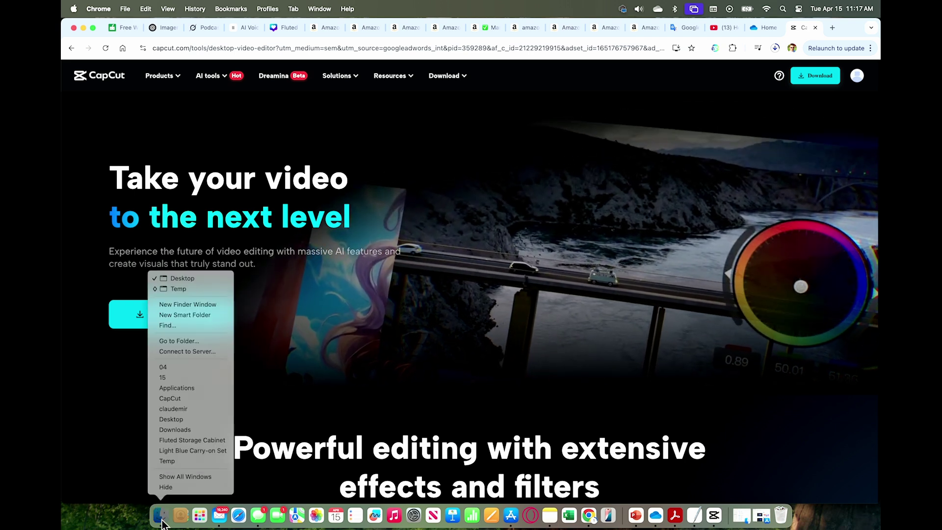
{"action": "left_click", "coordinate": [189, 281]}
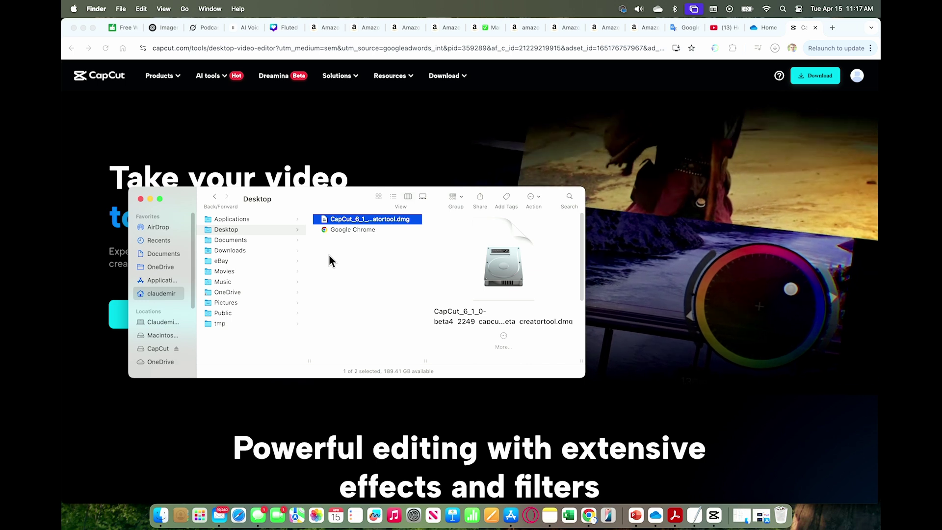
{"action": "left_click", "coordinate": [343, 219]}
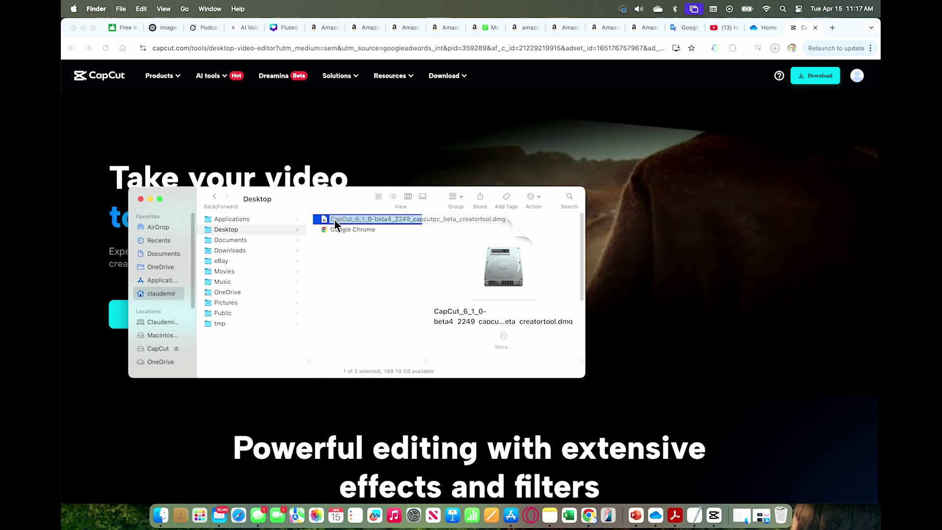
{"action": "double_click", "coordinate": [336, 218]}
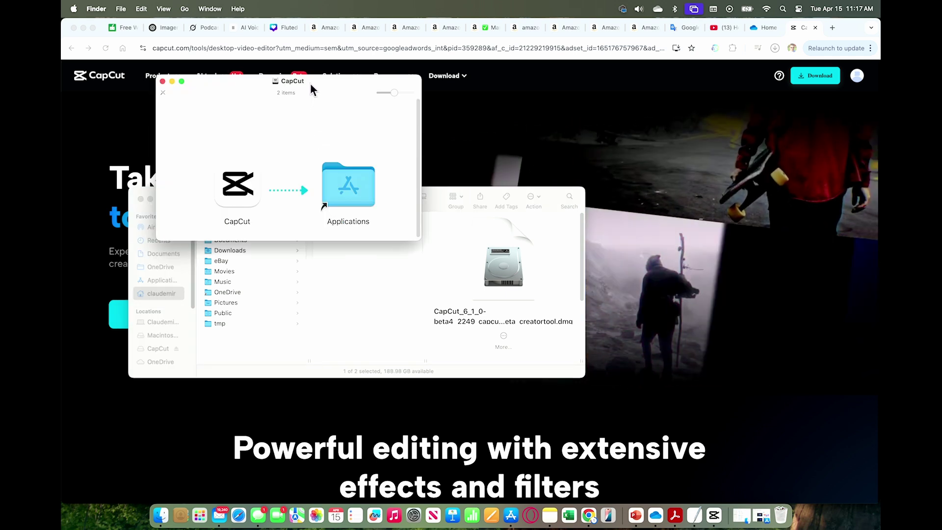
Step: Copy CapCut into Applications with Replace, blocked by an 'app in use' alert
{"action": "left_click_drag", "start_coordinate": [310, 84], "coordinate": [404, 221]}
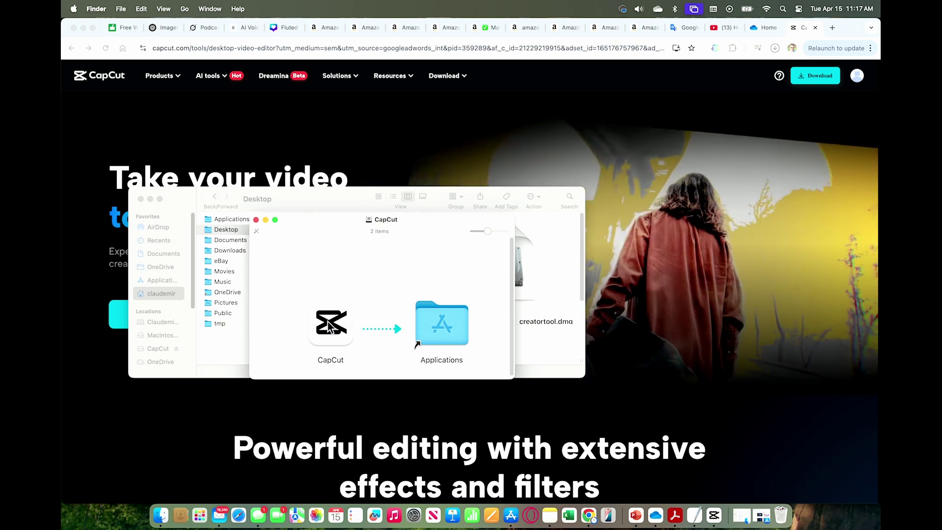
{"action": "left_click_drag", "start_coordinate": [329, 330], "coordinate": [442, 333]}
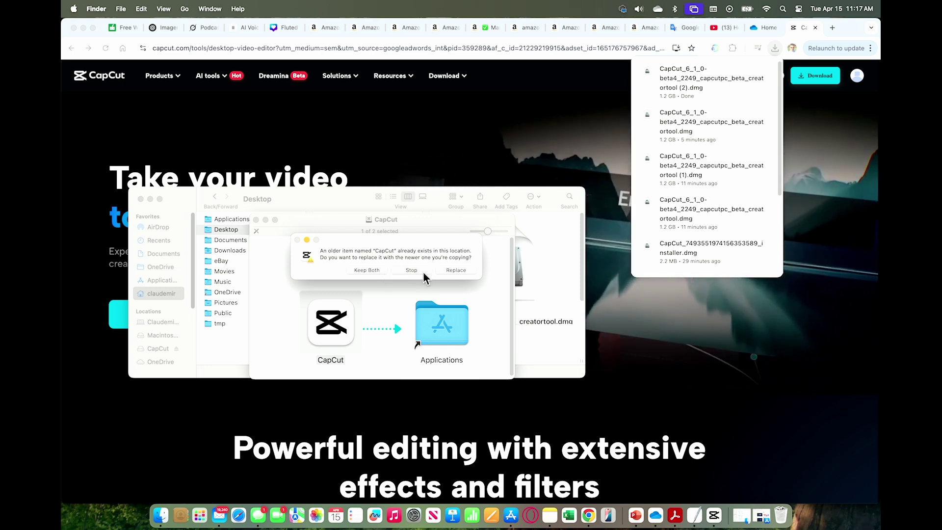
{"action": "left_click", "coordinate": [453, 271]}
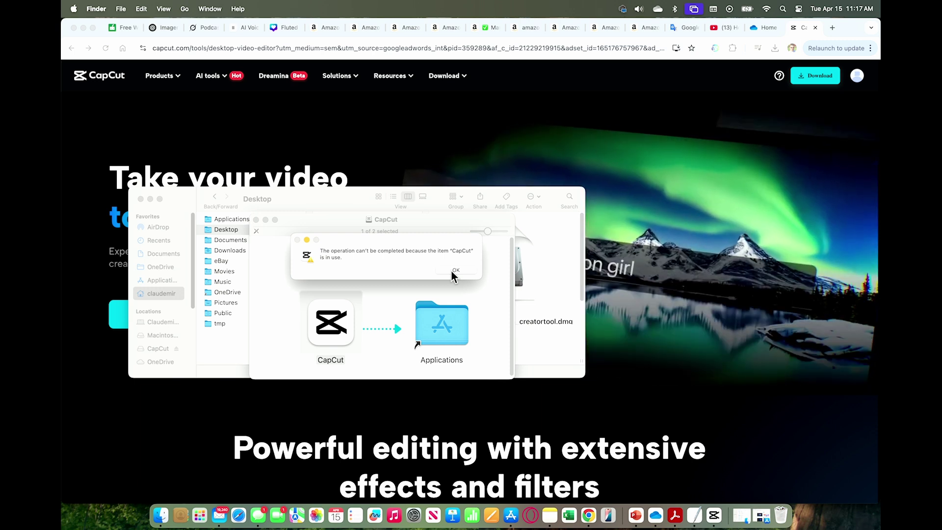
{"action": "left_click", "coordinate": [455, 272]}
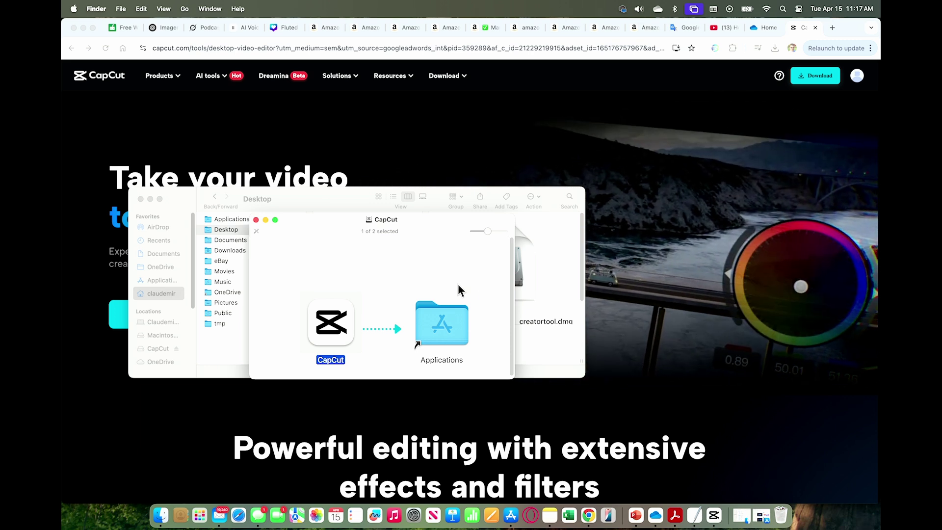
Step: Switch to the running CapCut app and close it
{"action": "left_click", "coordinate": [713, 516]}
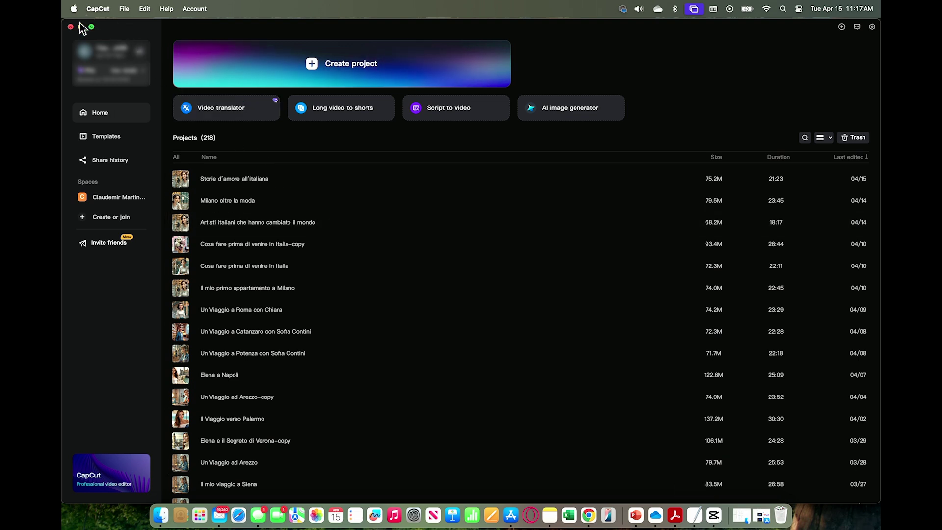
{"action": "left_click", "coordinate": [70, 27]}
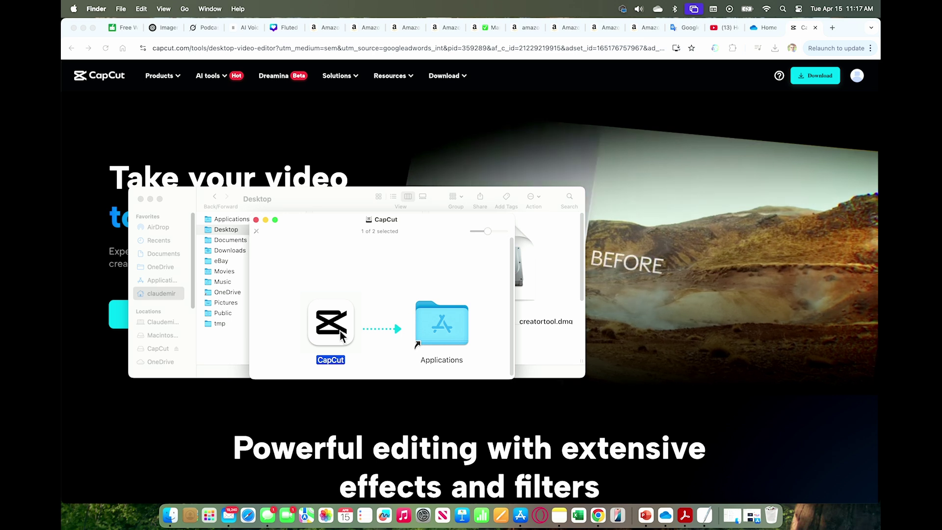
Step: Replace the old CapCut in Applications with the new one, then close the installer and Desktop windows
{"action": "left_click_drag", "start_coordinate": [341, 335], "coordinate": [454, 333]}
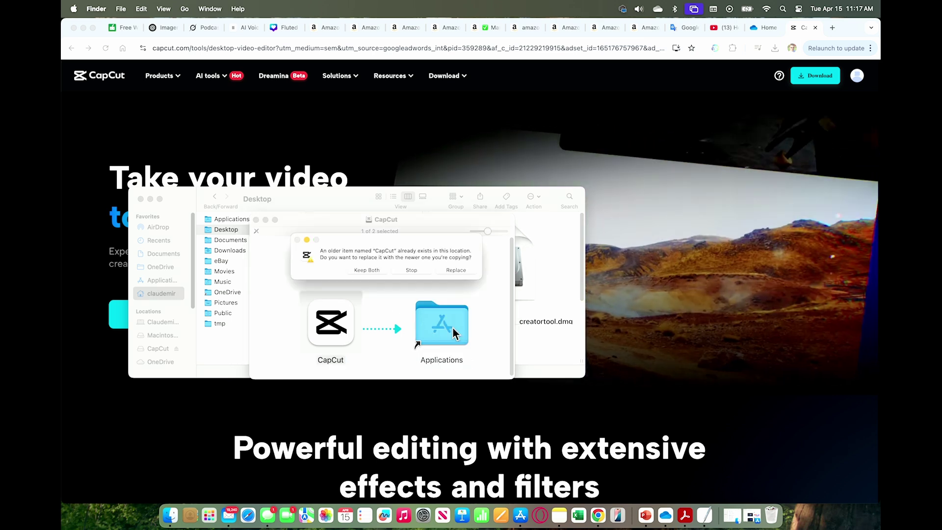
{"action": "left_click", "coordinate": [454, 271]}
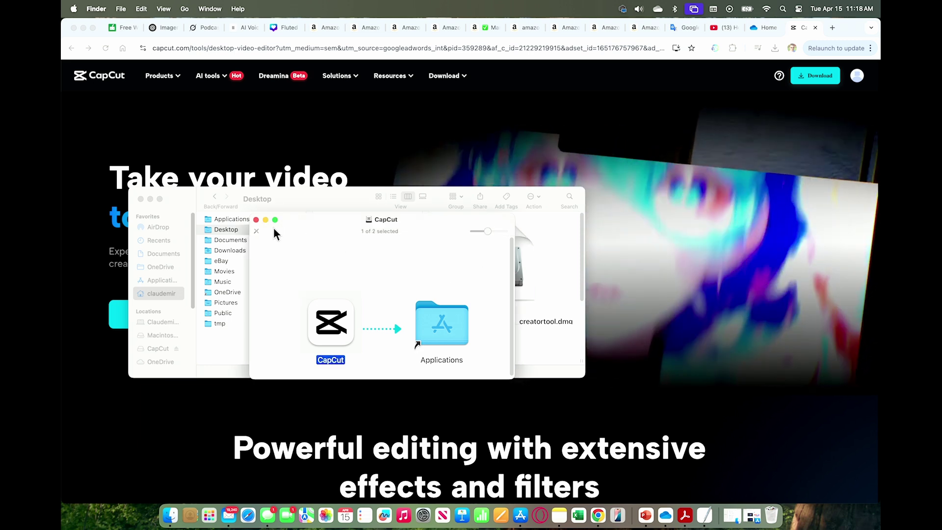
{"action": "left_click", "coordinate": [256, 220]}
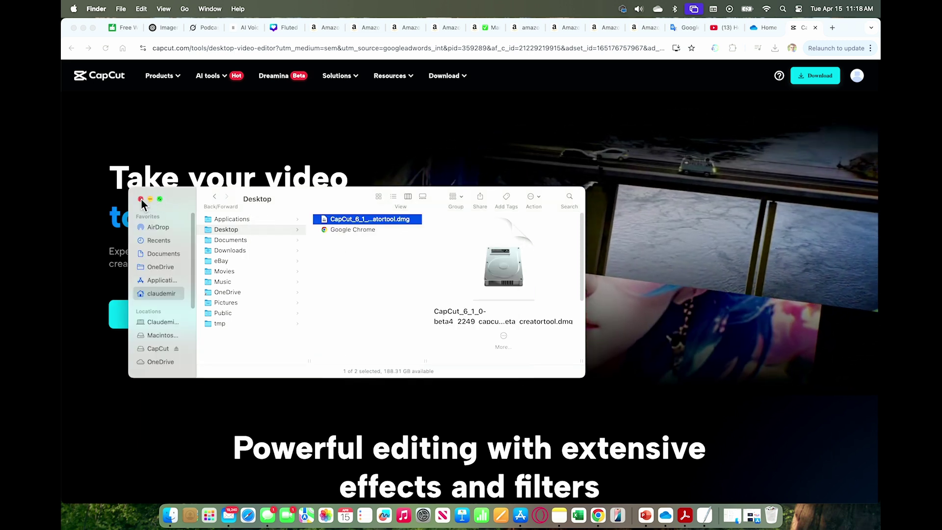
{"action": "left_click", "coordinate": [140, 198]}
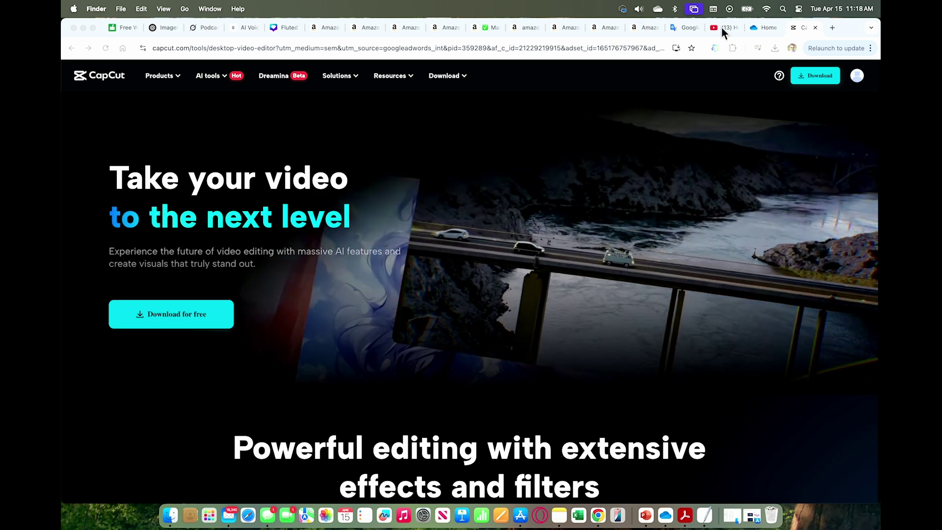
Step: Launch the newly installed CapCut via Spotlight and approve the security prompt to open it
{"action": "left_click", "coordinate": [783, 9]}
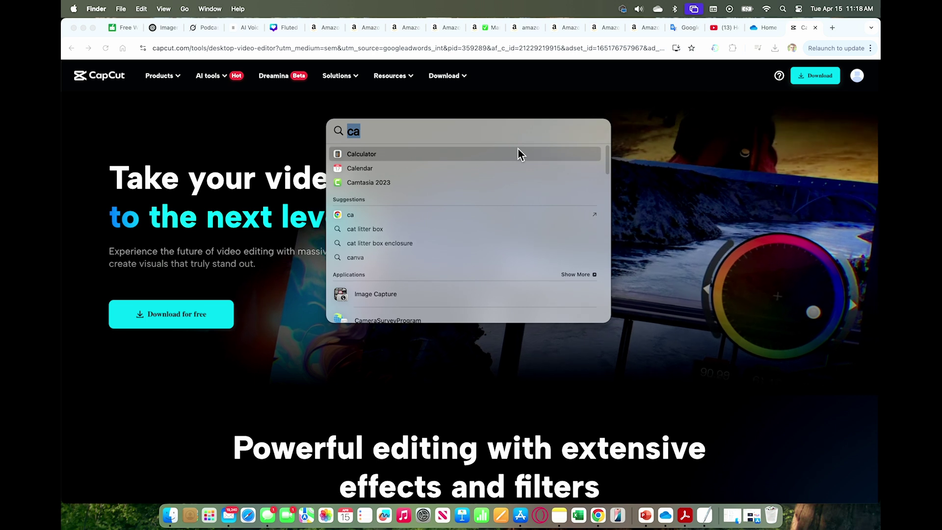
{"action": "type", "text": "capCut"}
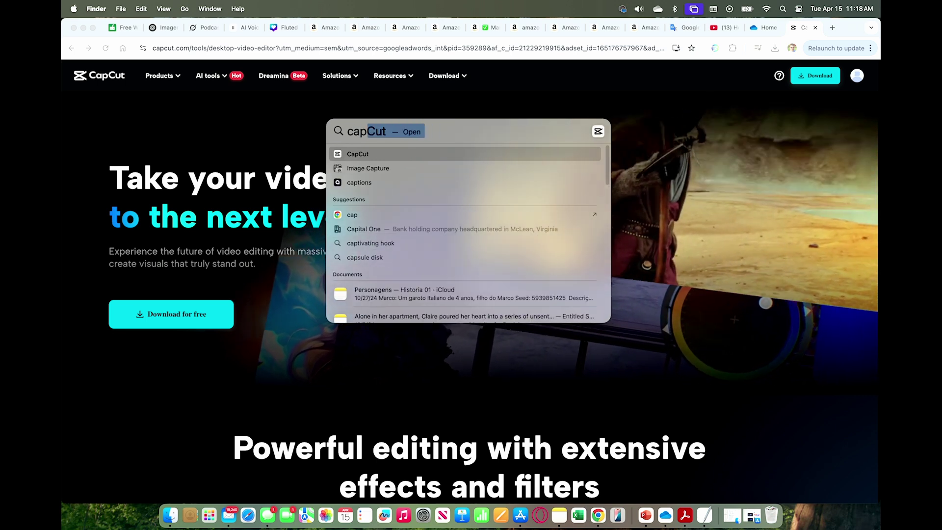
{"action": "key", "text": "Return"}
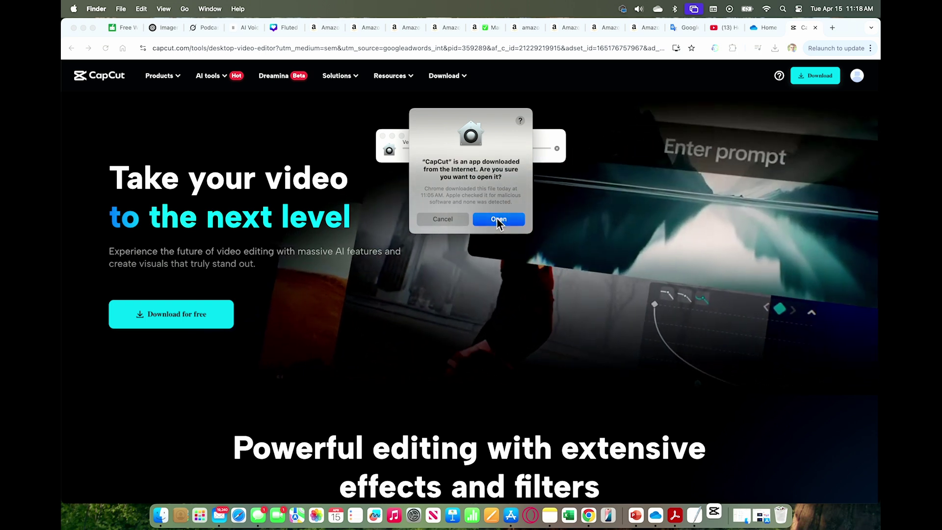
{"action": "left_click", "coordinate": [497, 219]}
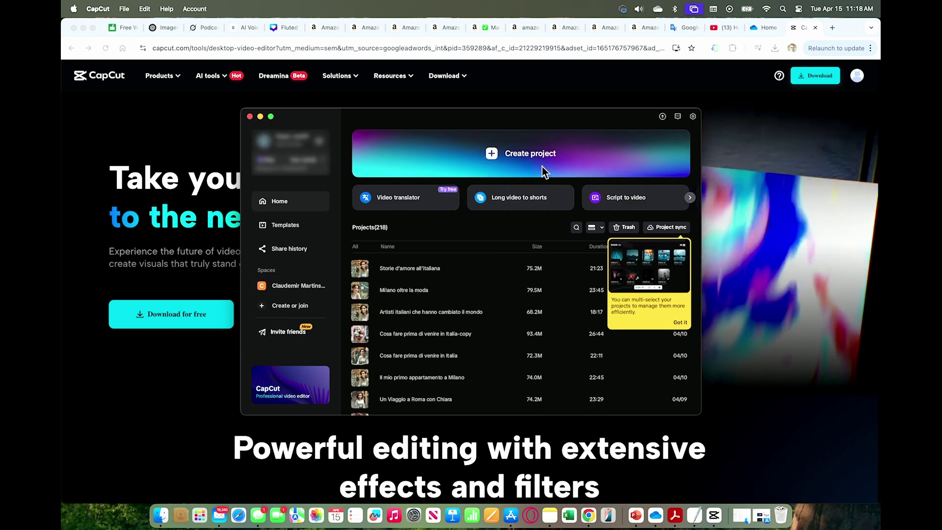
Step: Show the gear settings options listing the installed version as 6.1.0-beta4
{"action": "left_click", "coordinate": [692, 119]}
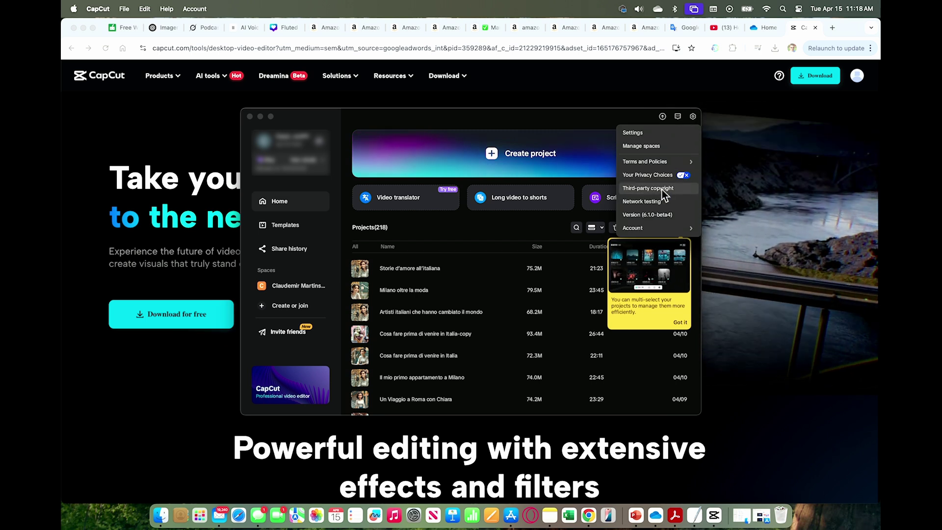